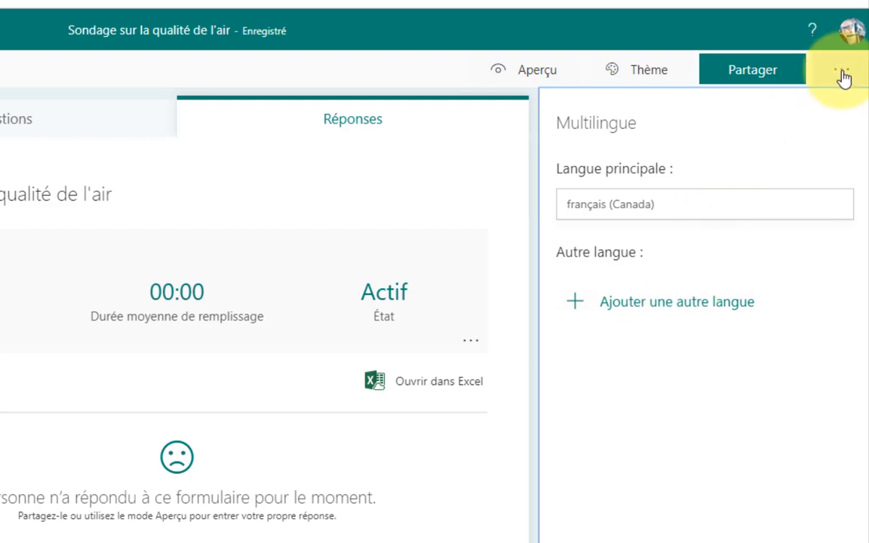
Copy the response link of the air quality survey from its sharing options and close the browser.
left_click(749, 75)
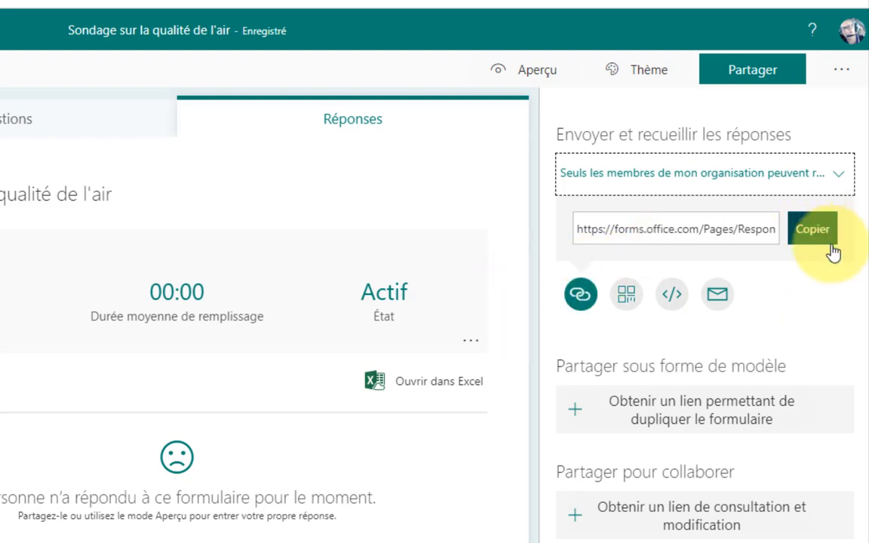
left_click(815, 233)
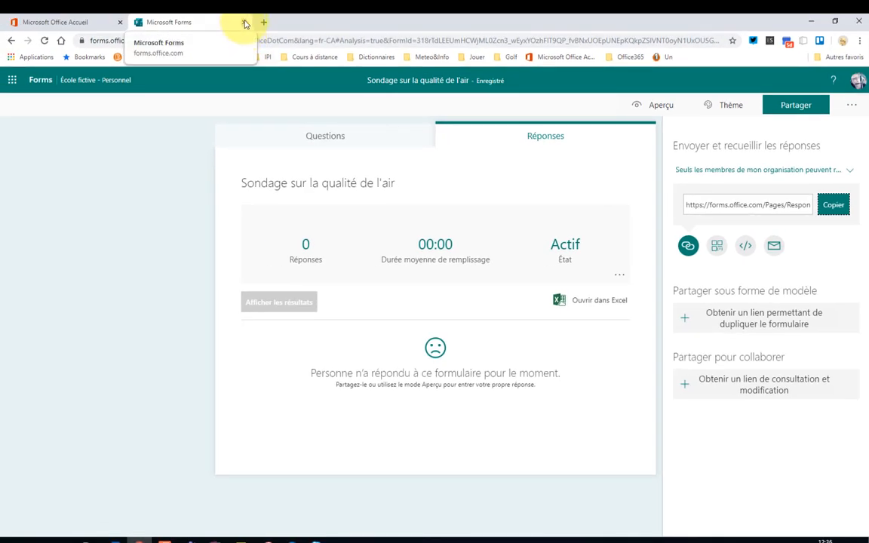
left_click(244, 23)
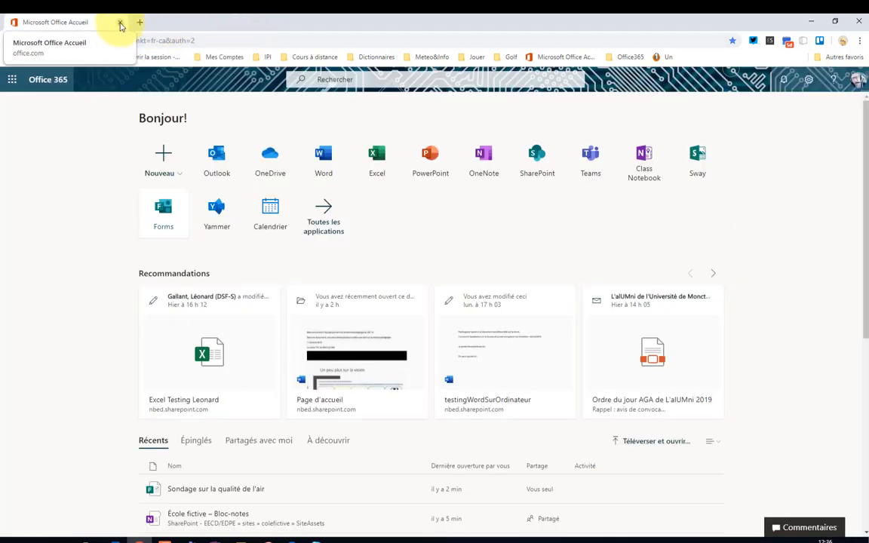
left_click(120, 23)
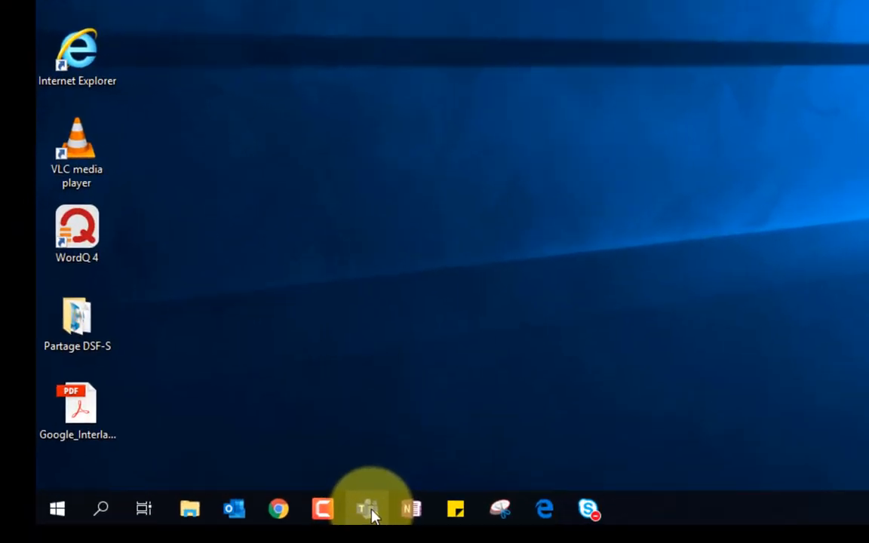
Switch to Microsoft Teams and open the staff notebook of the Général channel with its section list expanded.
left_click(368, 511)
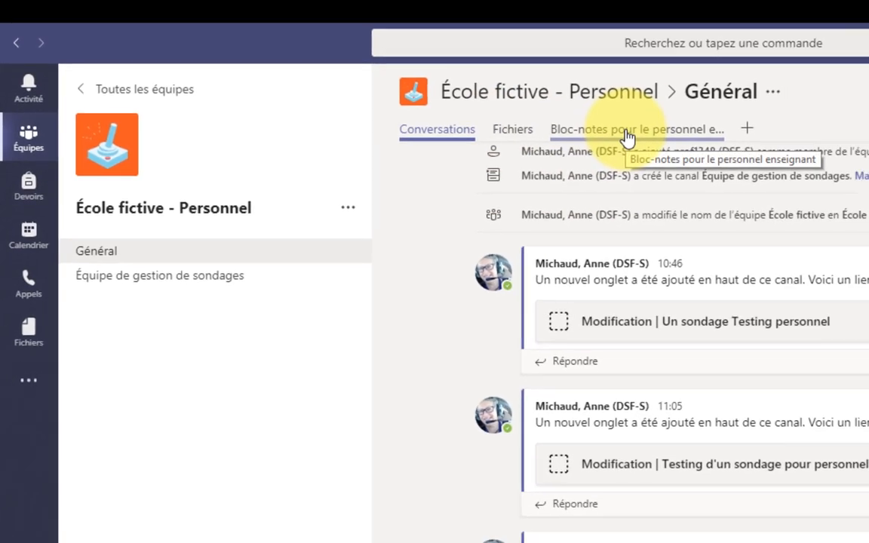
left_click(630, 134)
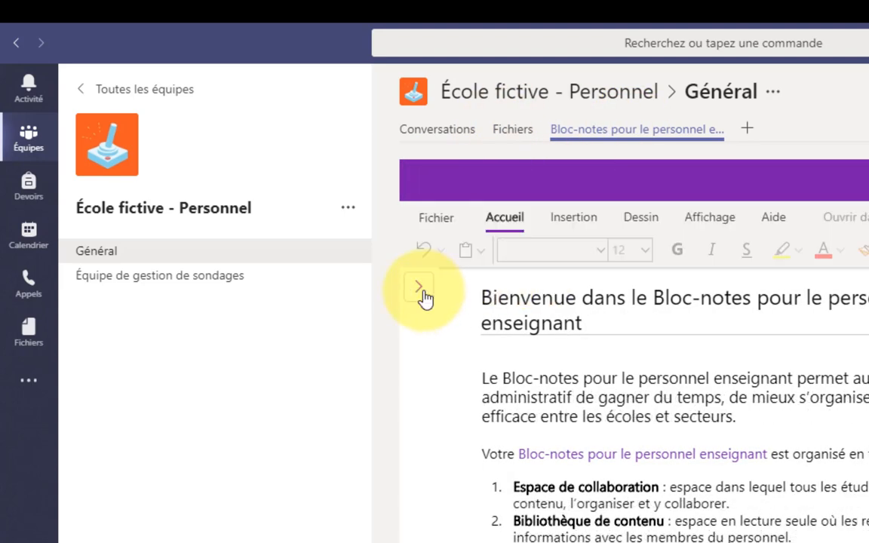
left_click(421, 294)
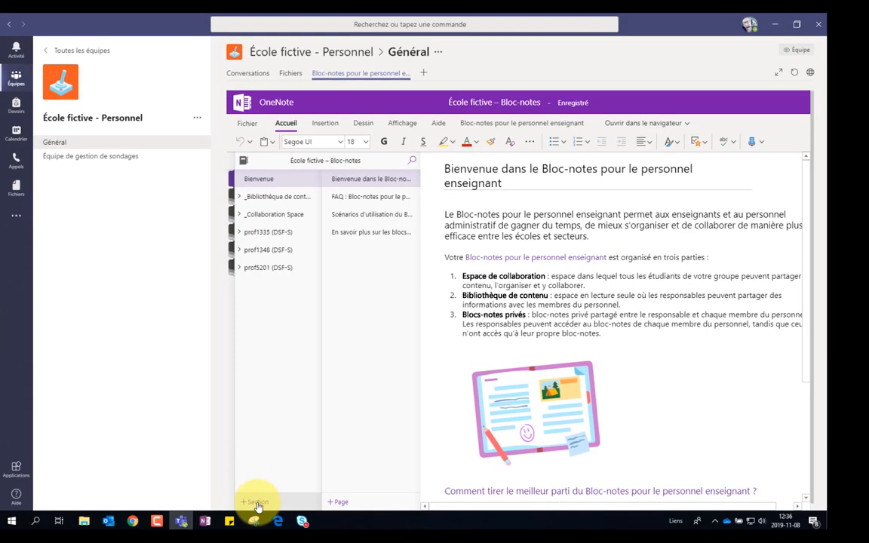
Add a section named "Sondages" to the staff notebook.
left_click(257, 501)
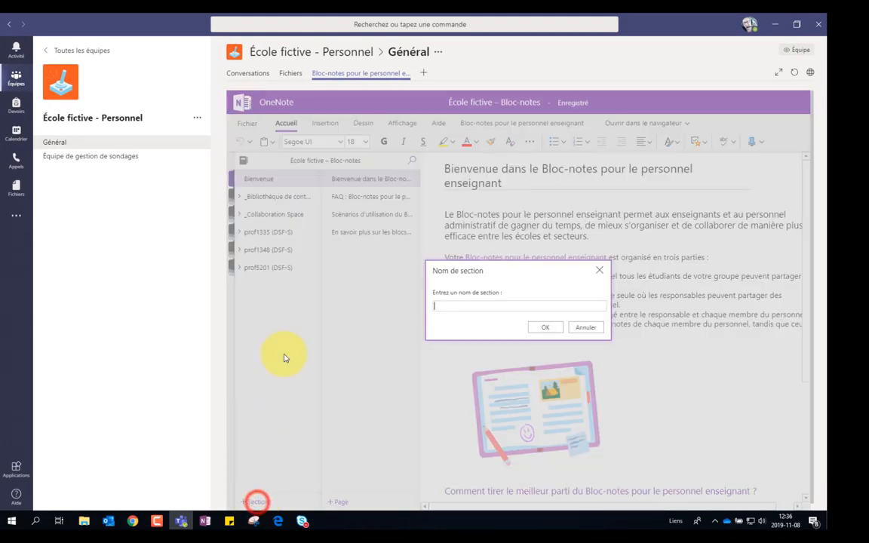
type("Sondages")
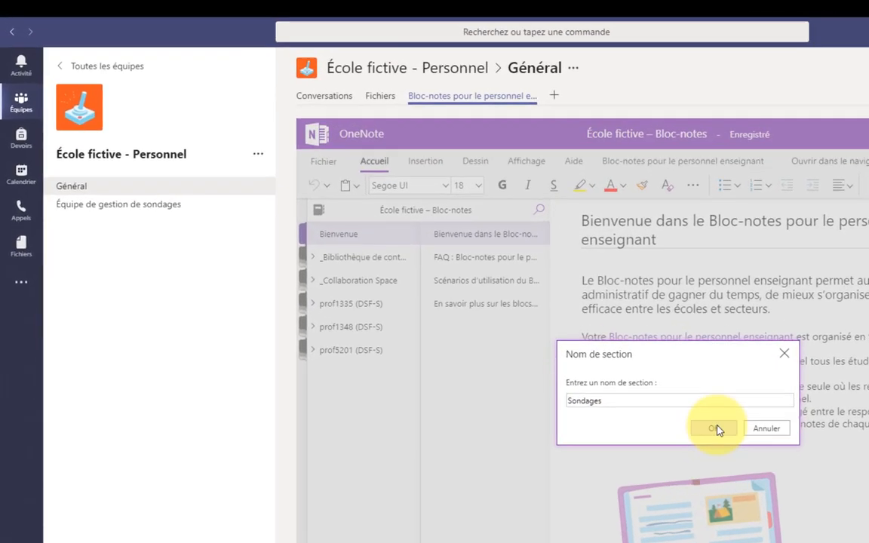
left_click(567, 341)
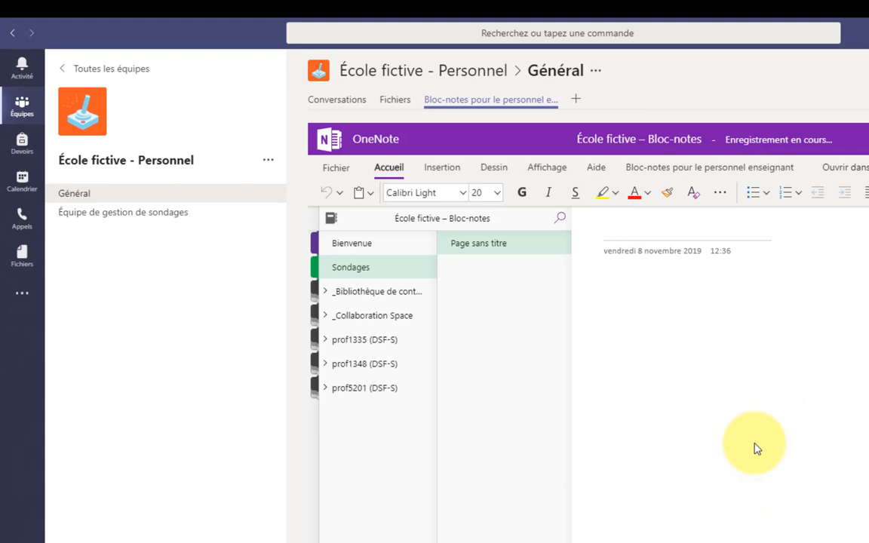
Title the new page "Qualité de l'air" and start its body text with "Répondre le".
type("Qualité de l'air")
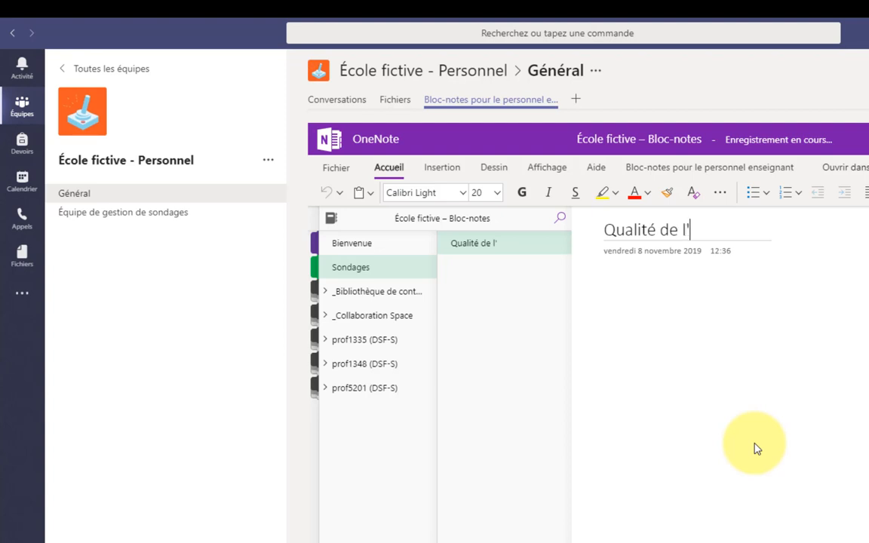
left_click(634, 309)
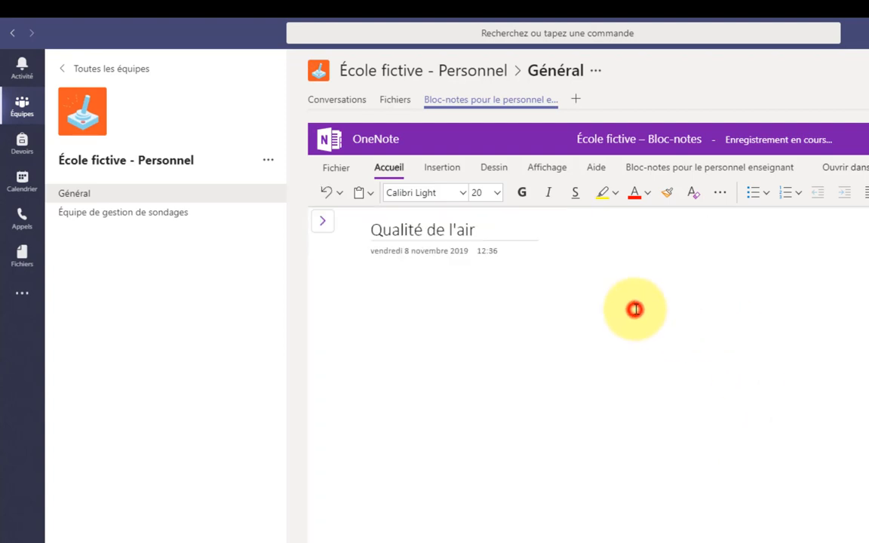
left_click(382, 287)
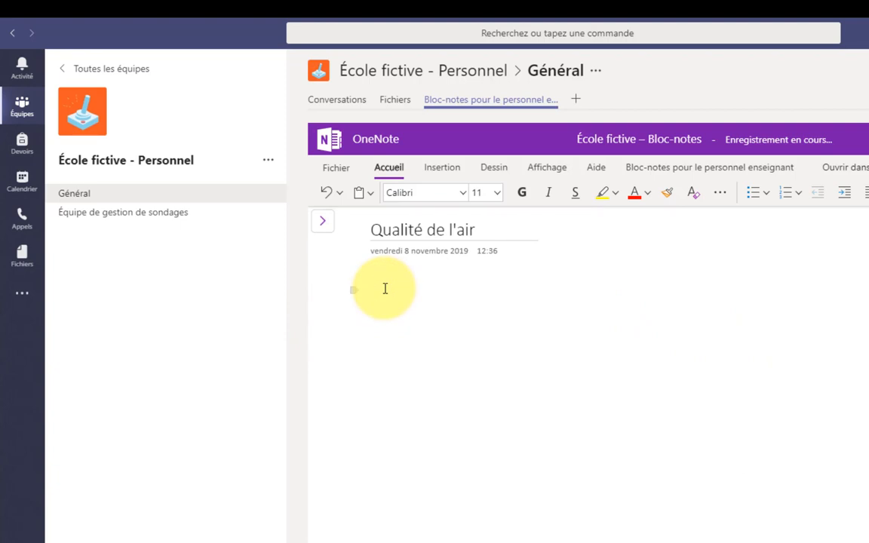
type("Répondre le s")
key("BackSpace")
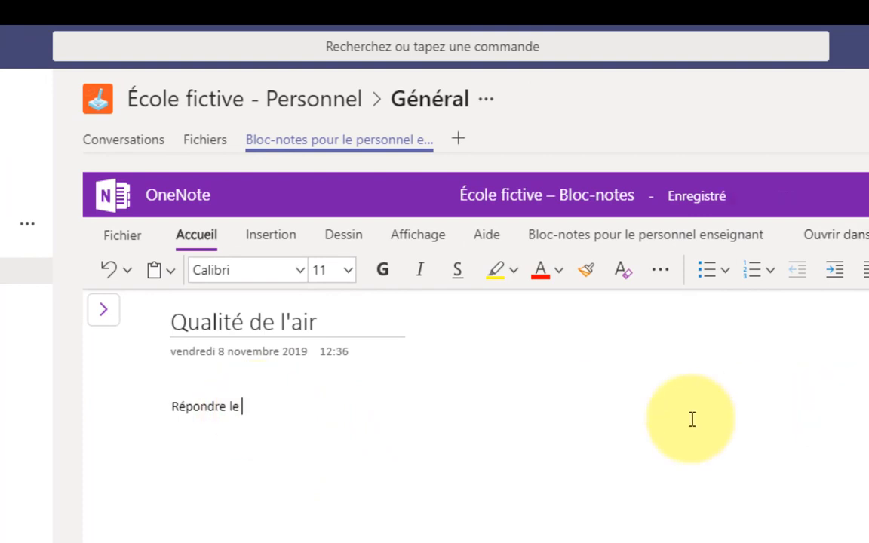
Insert a link after the text, displayed as "sondage sur la qualité de l'air" and pointing to the copied survey address.
left_click(273, 239)
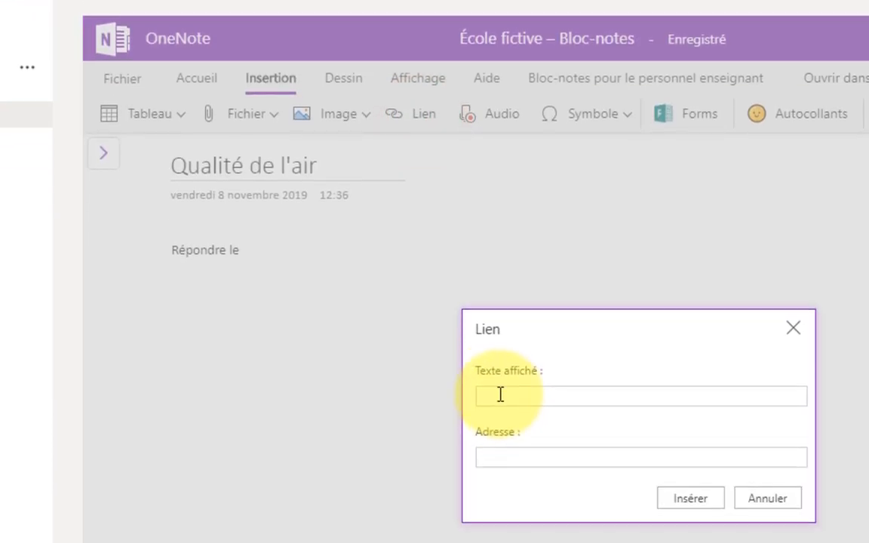
left_click(500, 393)
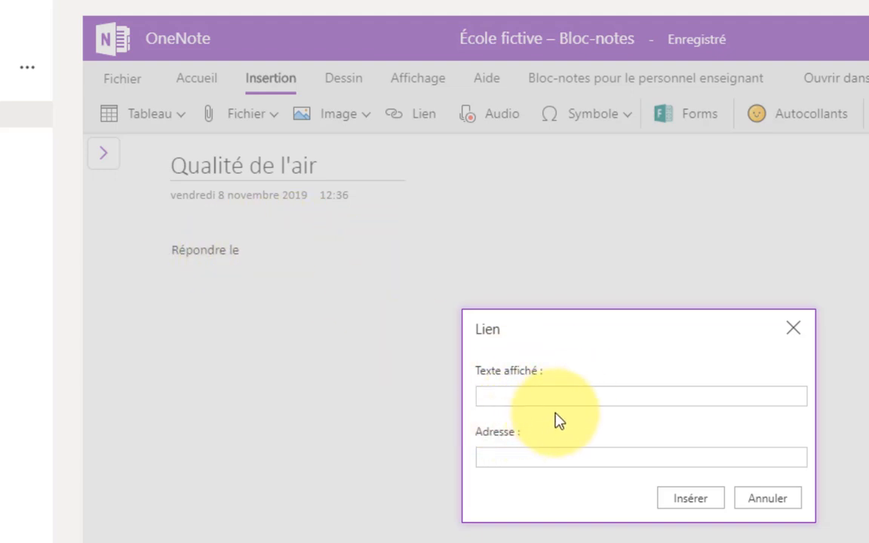
type("sondage sur la ")
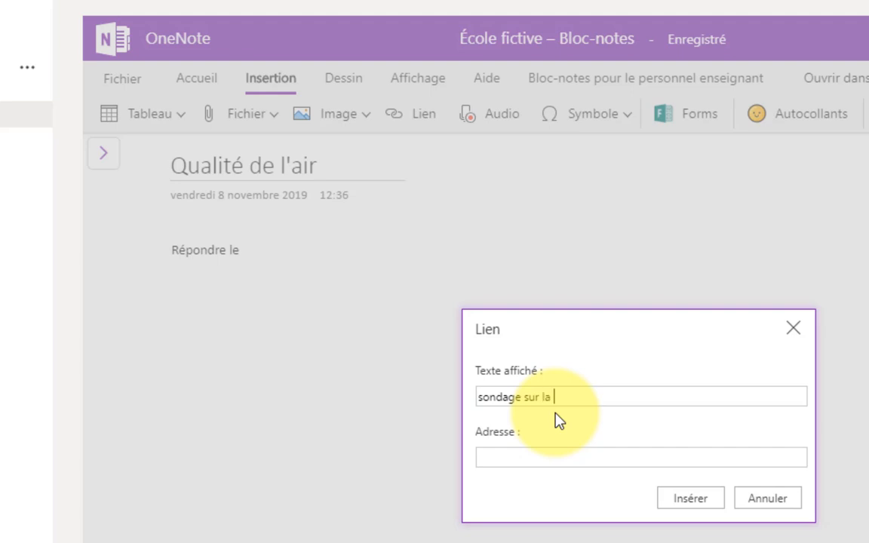
type("qualité de l'air")
left_click(498, 457)
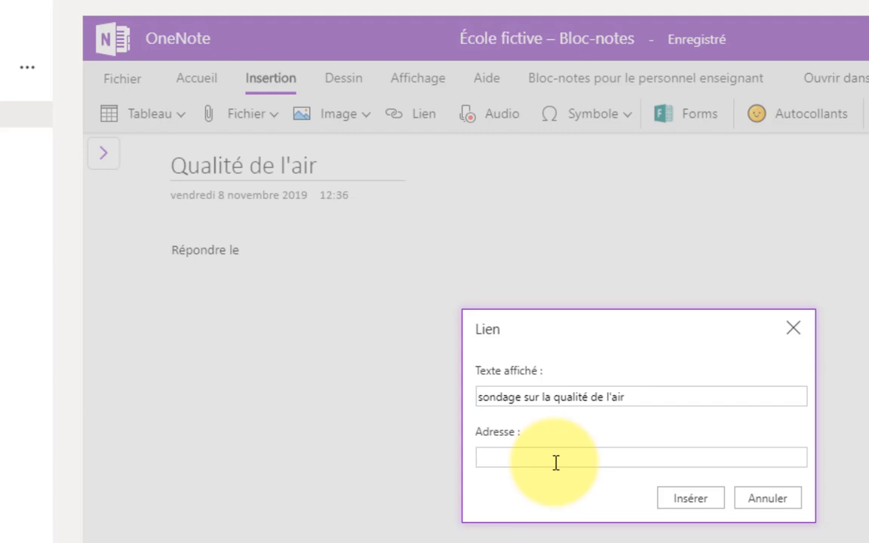
key("ctrl+v")
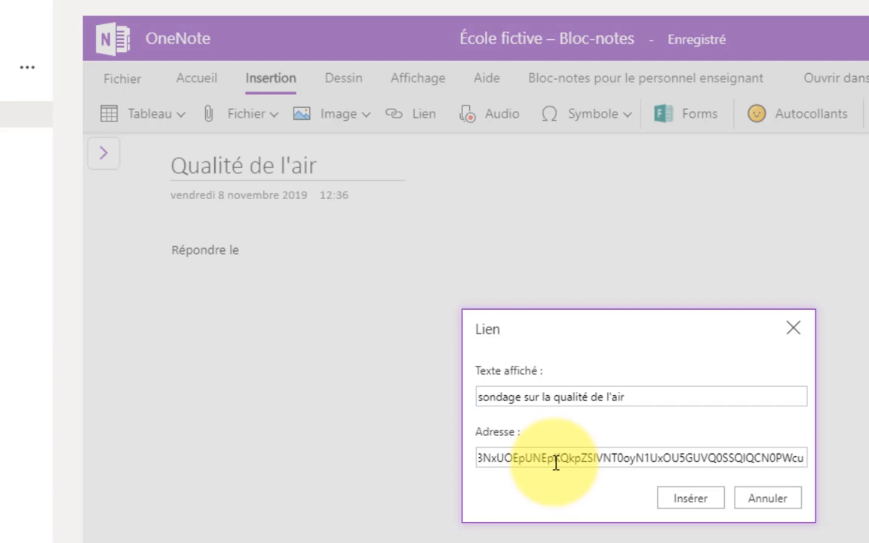
left_click(691, 499)
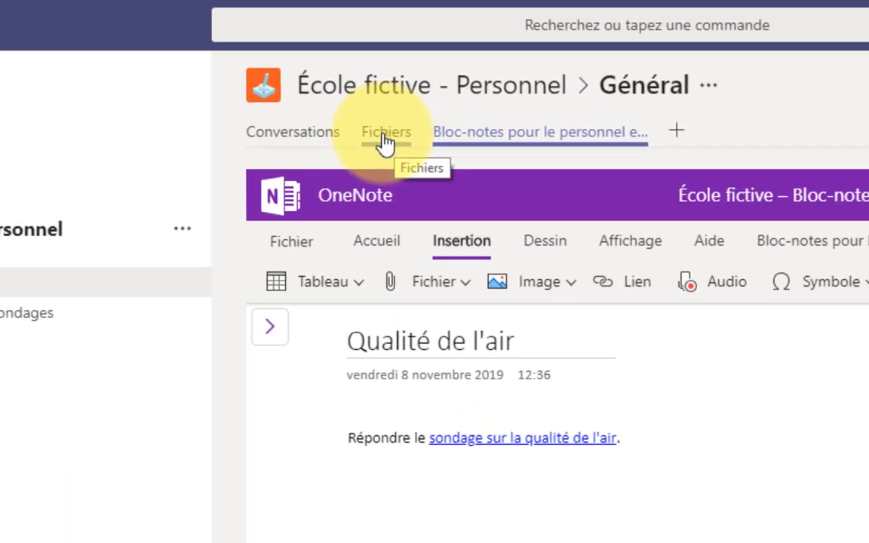
Open the location of "Sondage sur la qualité de l'air.xlsx" in SharePoint from the Général channel's files.
left_click(205, 0)
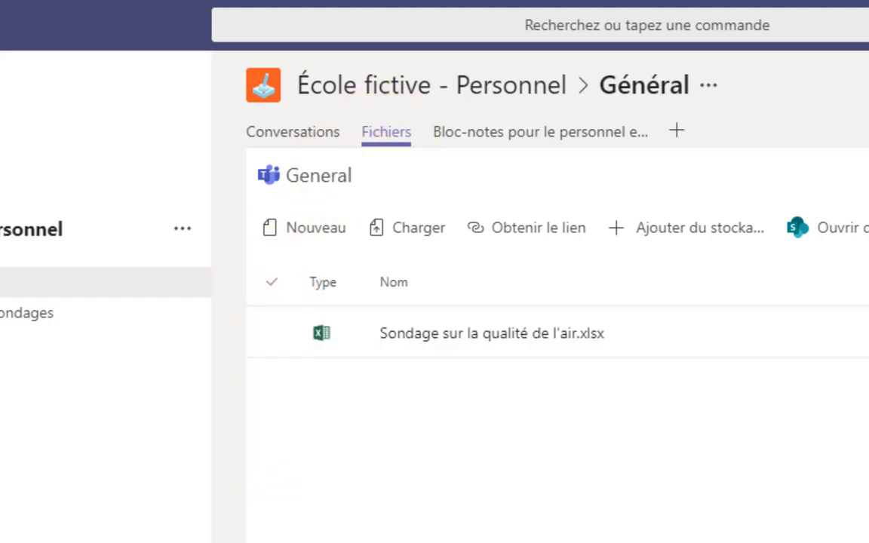
left_click(431, 333)
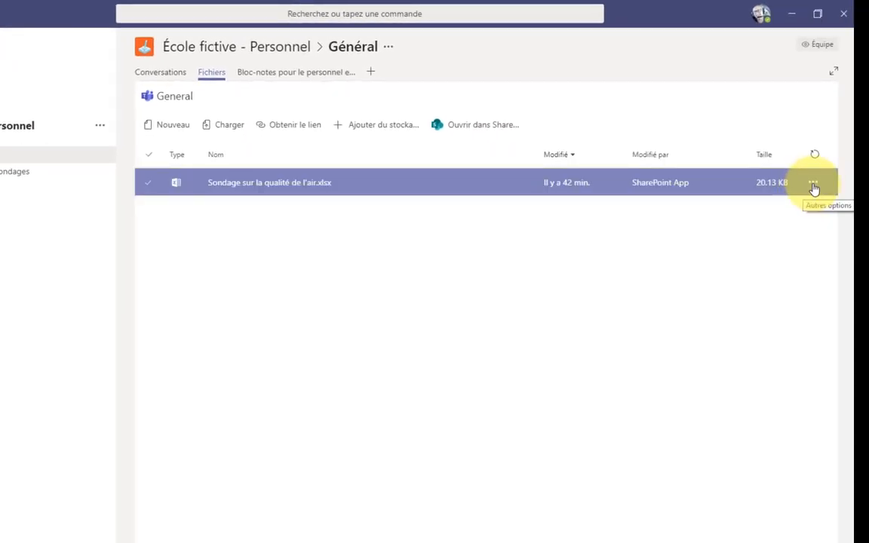
left_click(815, 185)
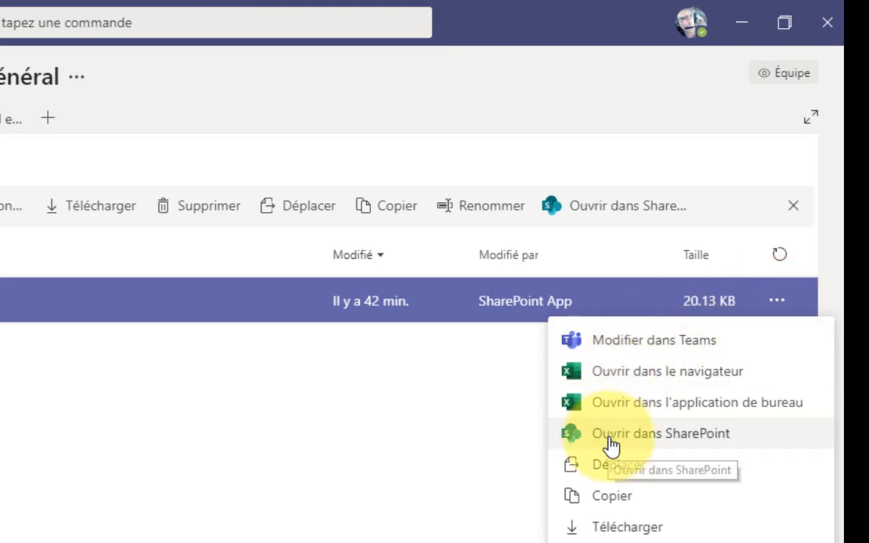
left_click(610, 445)
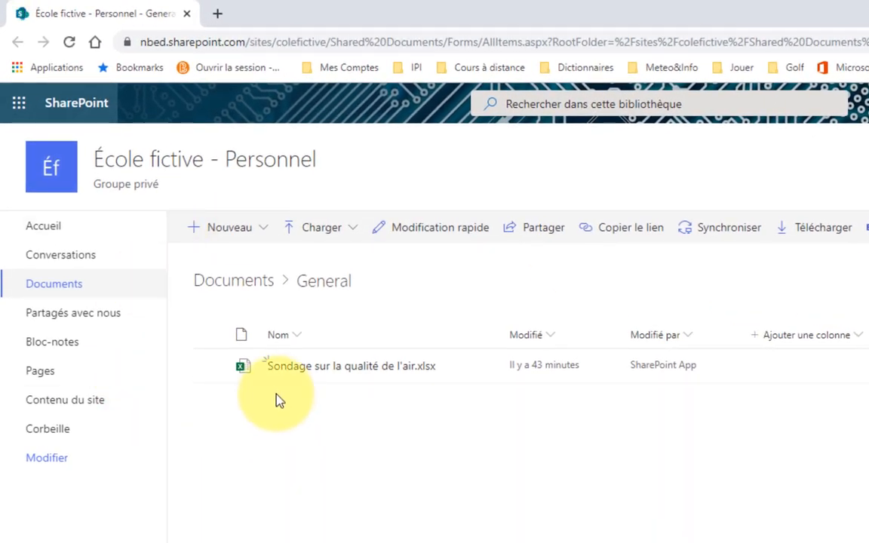
Select "Sondage sur la qualité de l'air.xlsx" in the General folder and open its access management.
left_click(209, 368)
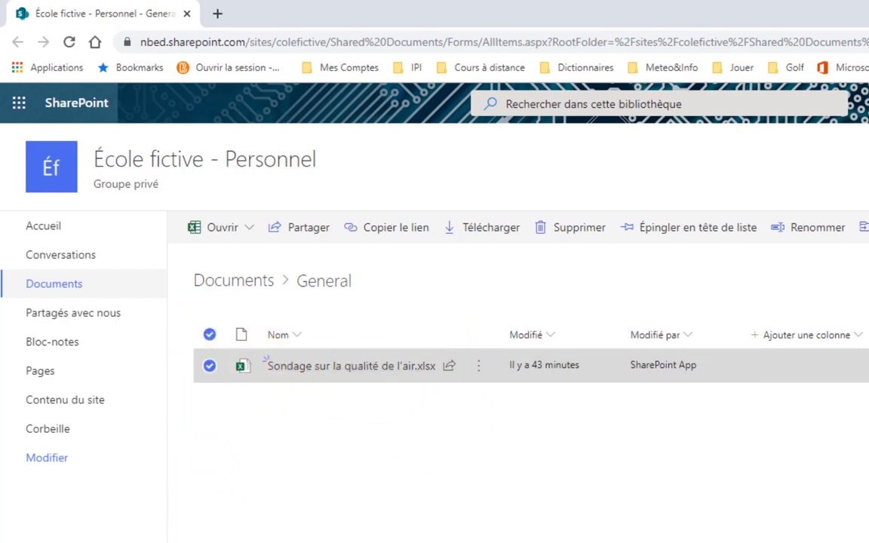
left_click(209, 366)
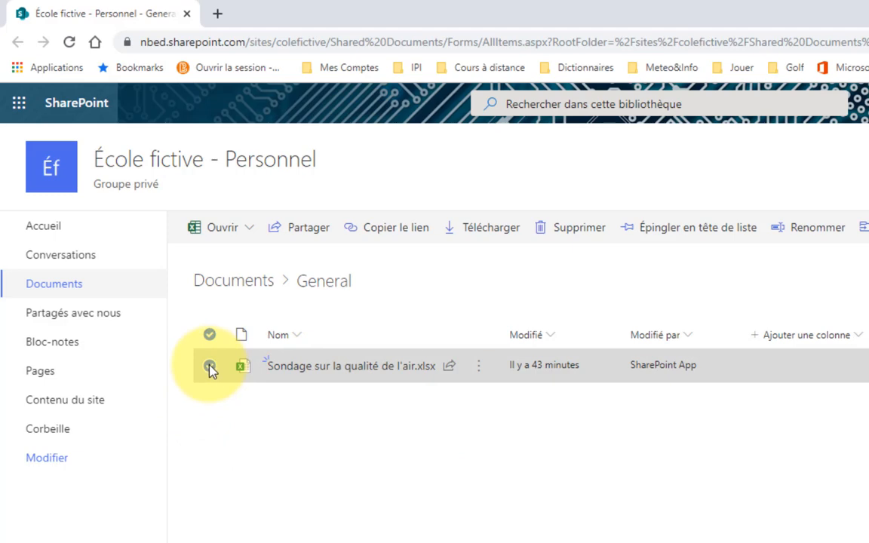
left_click(209, 366)
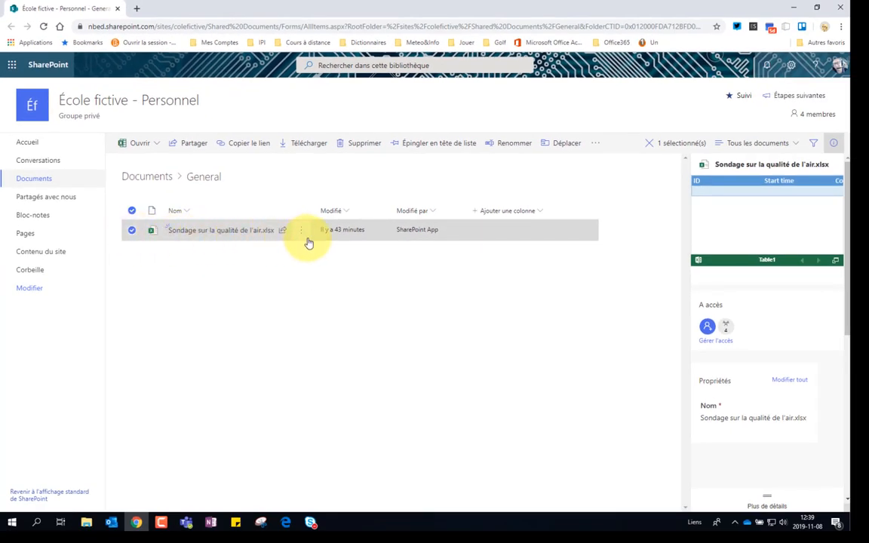
mouse_move(270, 238)
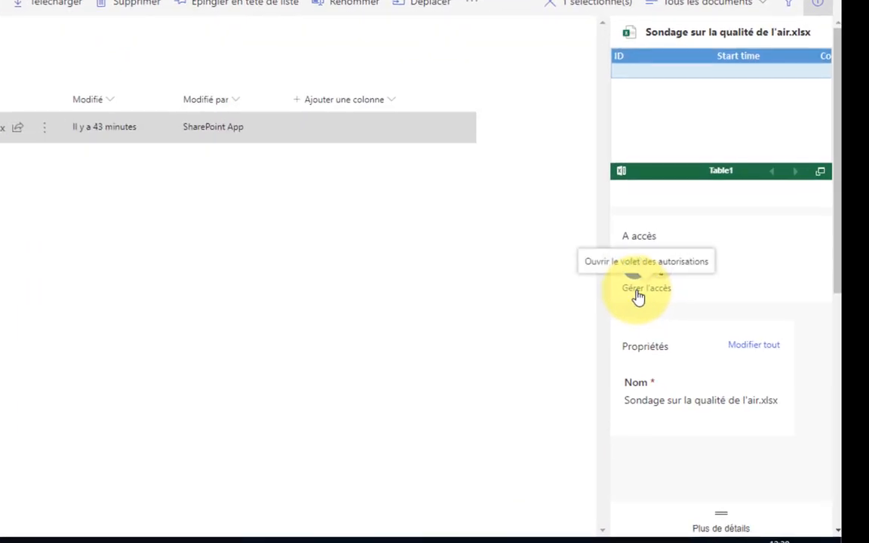
left_click(638, 294)
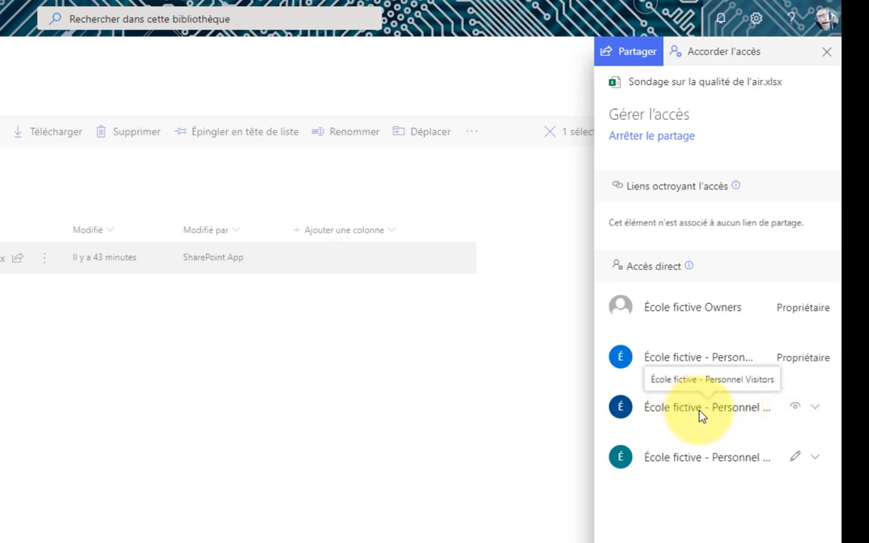
Stop sharing the survey workbook with the "École fictive - Personnel Visitors" group.
left_click(815, 409)
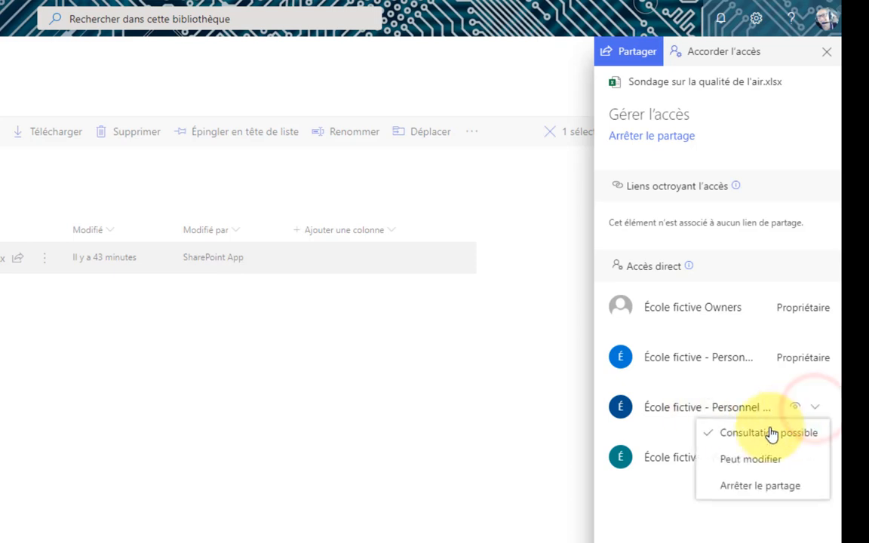
left_click(739, 487)
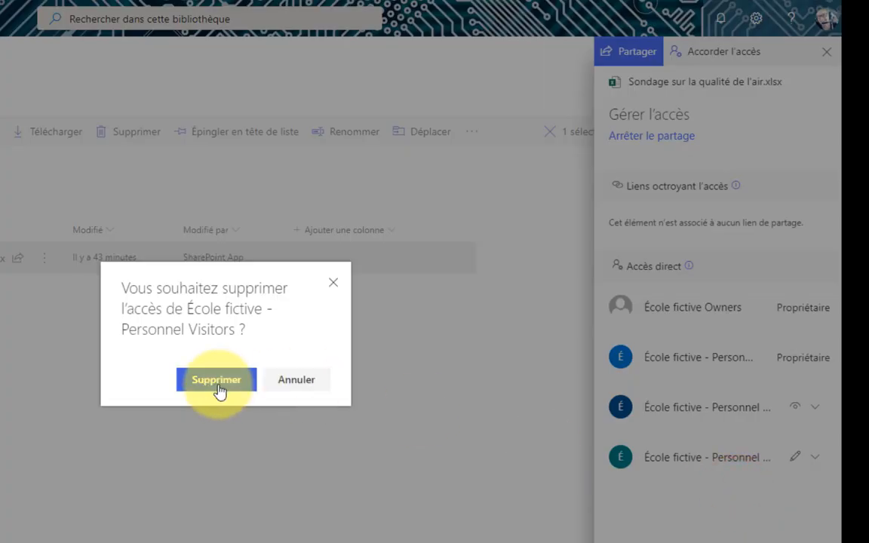
left_click(218, 385)
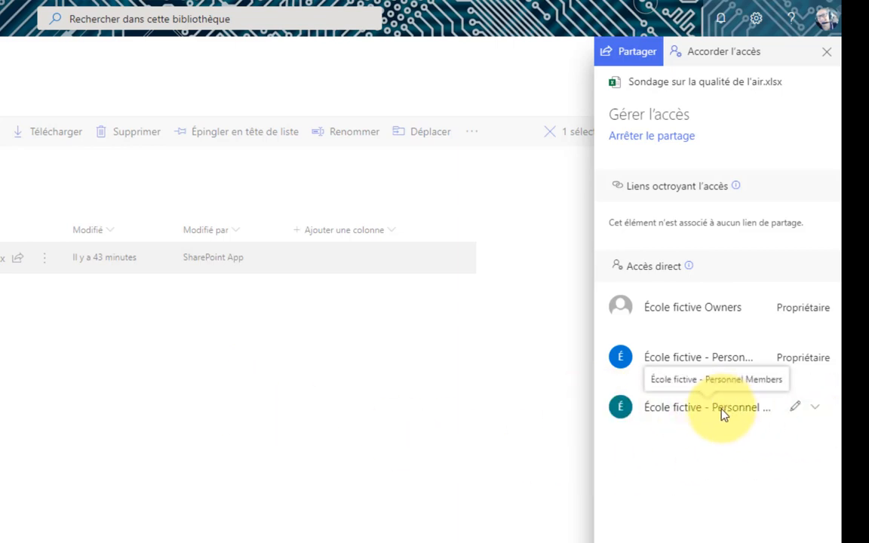
Stop sharing the survey workbook with the "École fictive - Personnel Members" group and close access management.
left_click(816, 409)
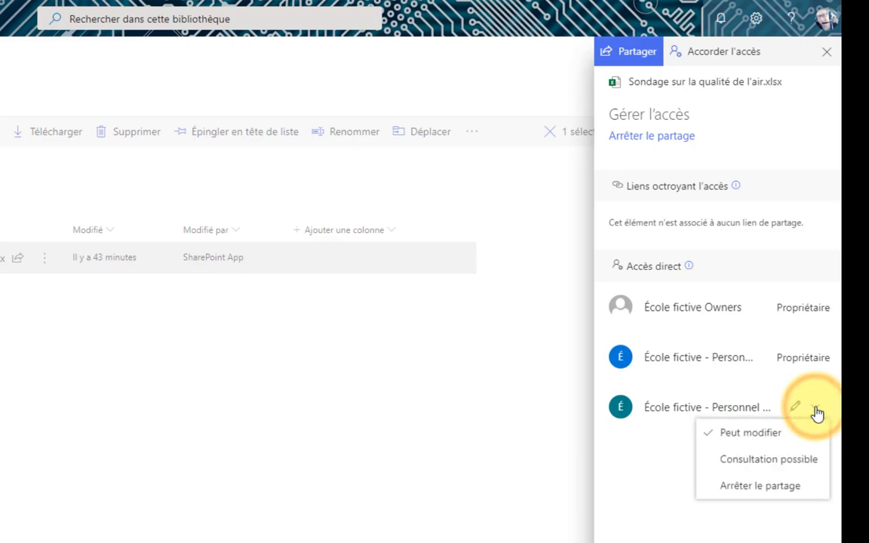
left_click(736, 489)
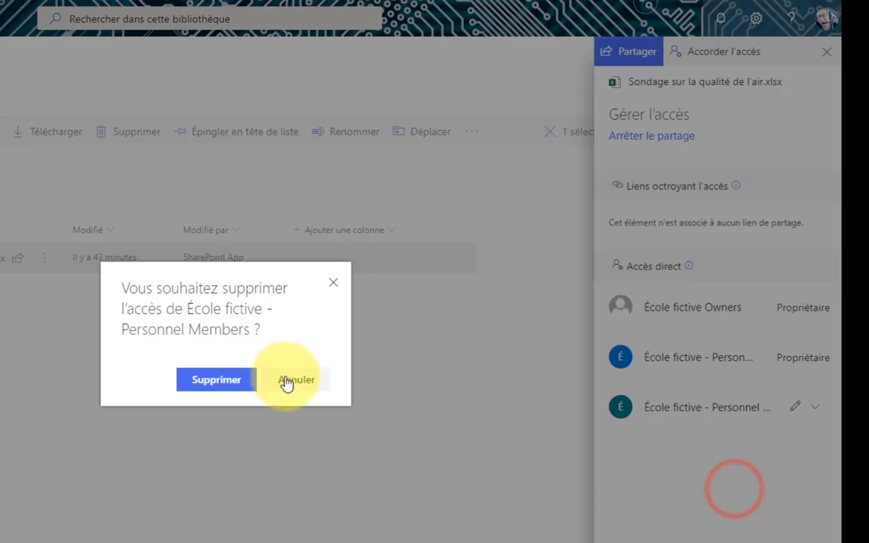
left_click(221, 381)
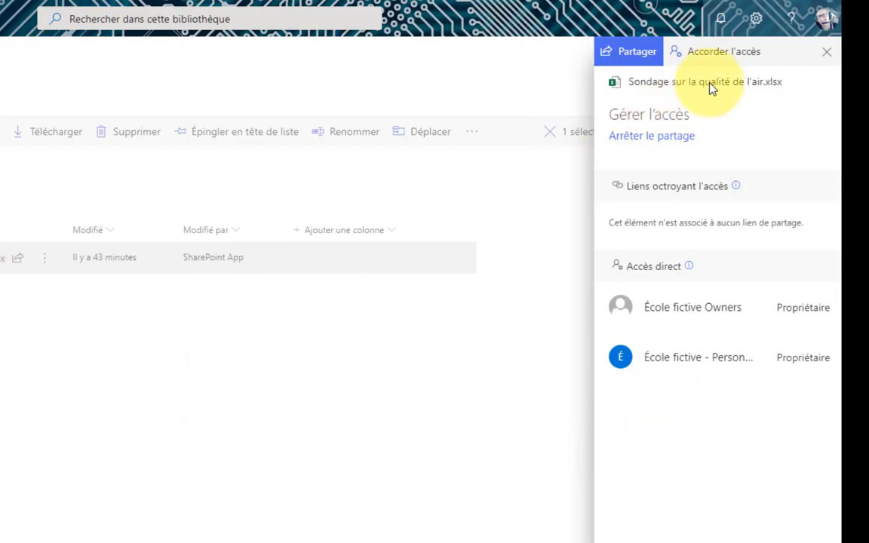
left_click(826, 54)
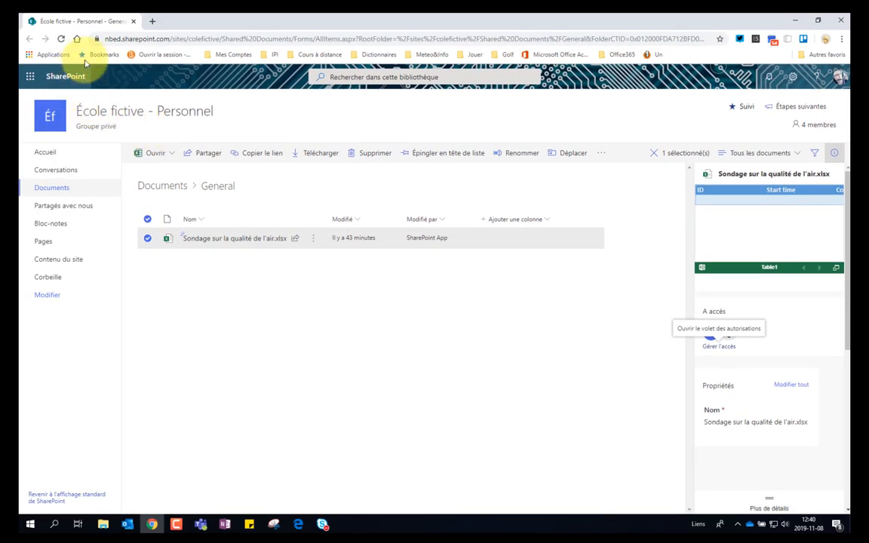
Close the SharePoint page and open the Général channel's conversations in Teams.
left_click(133, 23)
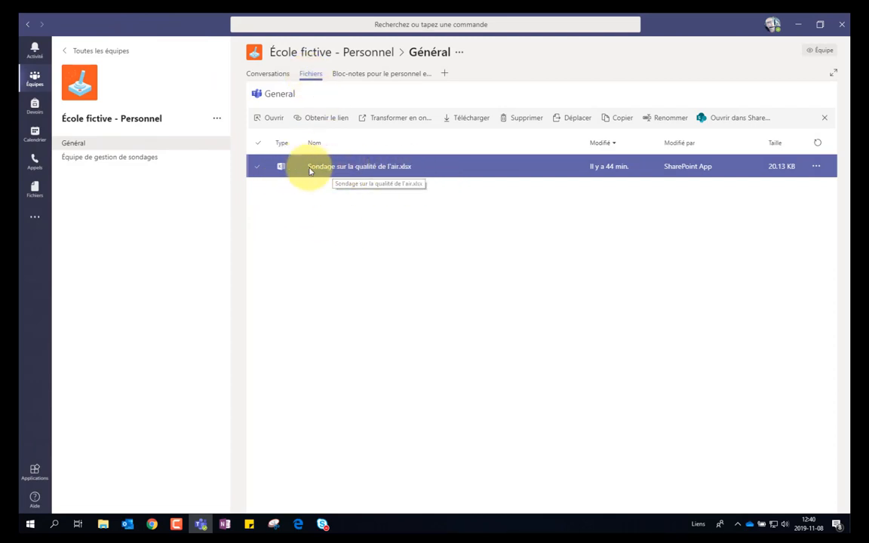
left_click(270, 76)
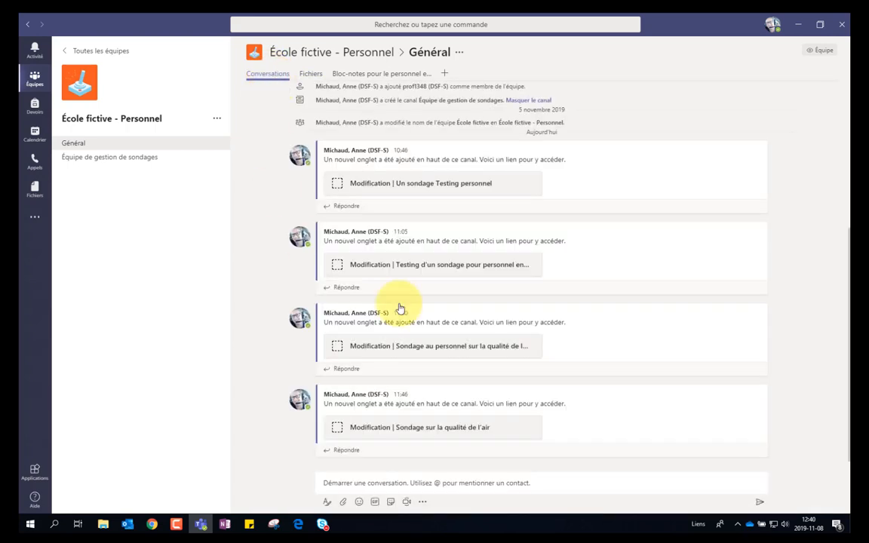